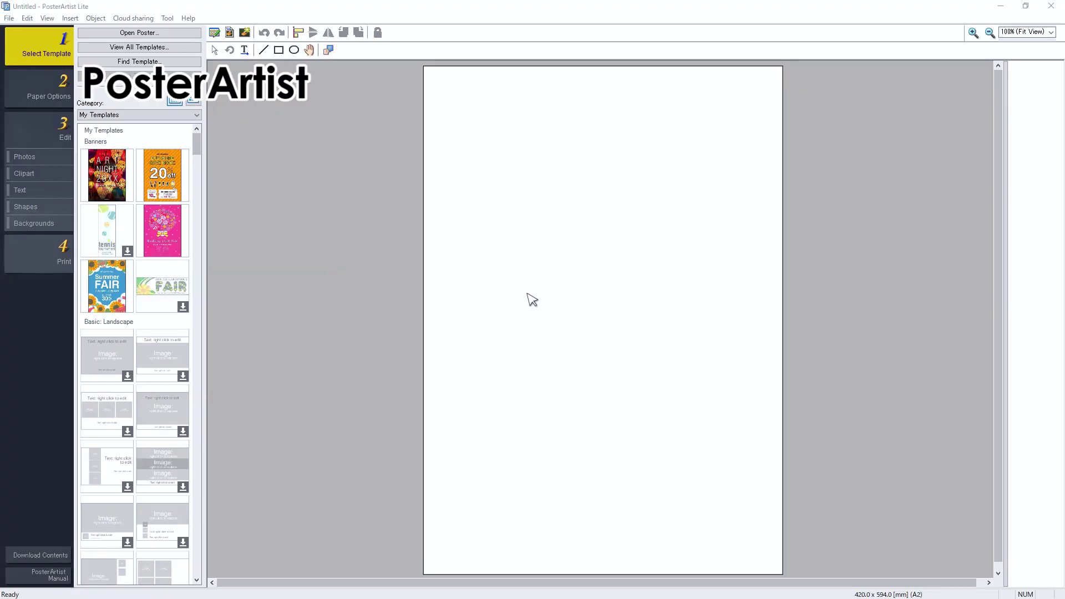
Start a new poster from the WEAR MASK template in the Signs & Notices gallery.
{"action": "left_click", "coordinate": [183, 49]}
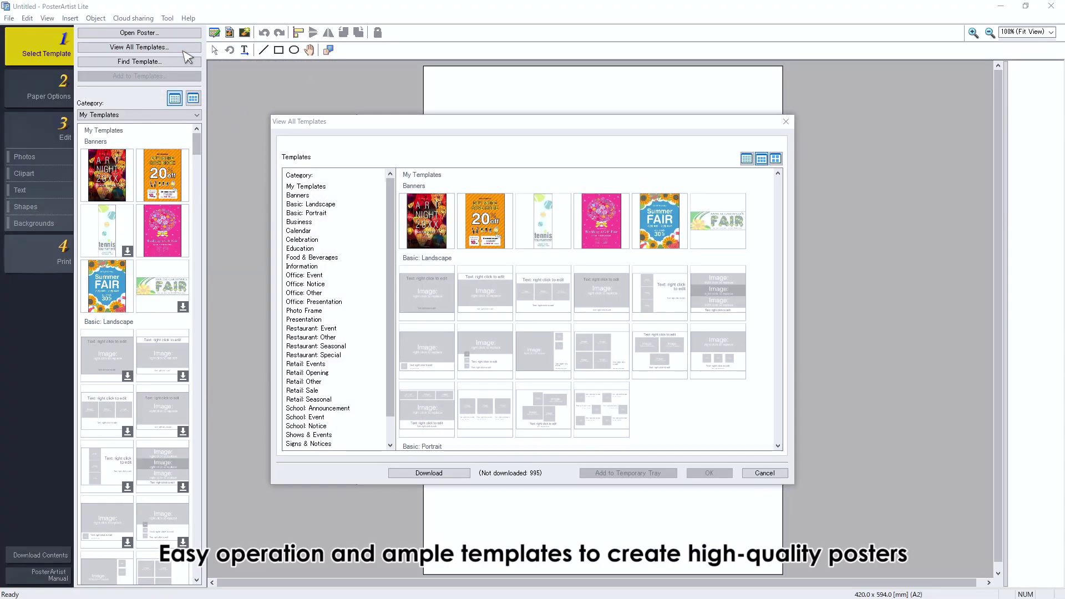
{"action": "left_click", "coordinate": [316, 445]}
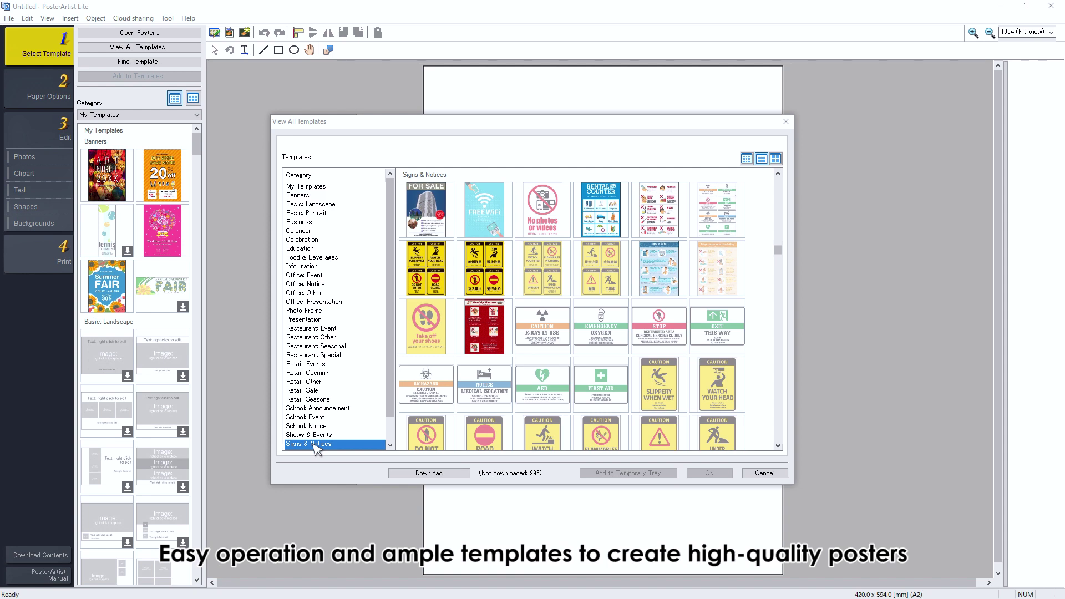
{"action": "left_click_drag", "start_coordinate": [781, 254], "coordinate": [781, 267]}
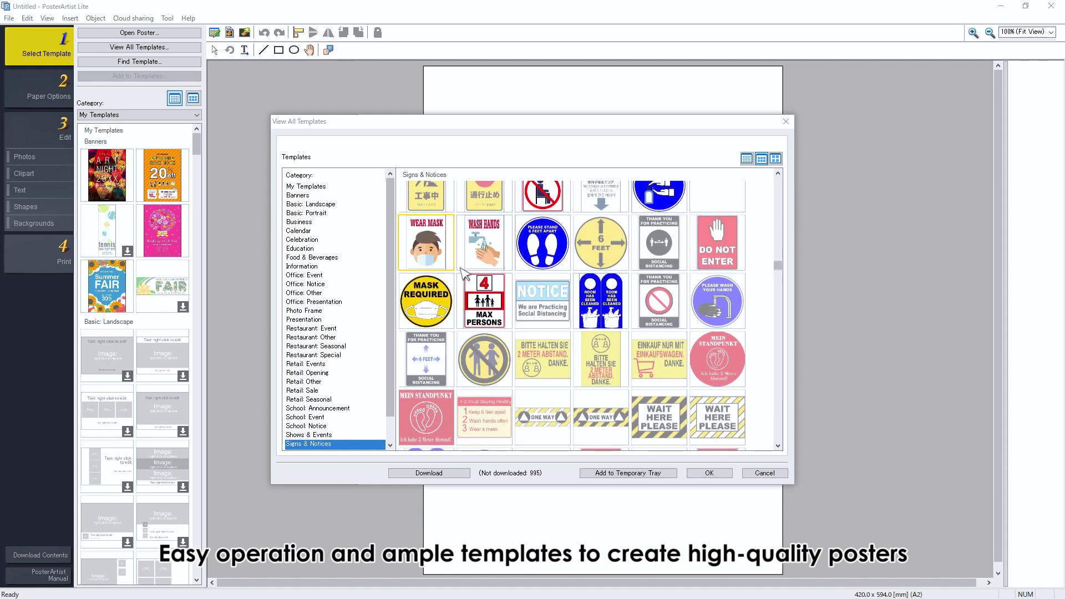
{"action": "left_click", "coordinate": [711, 474]}
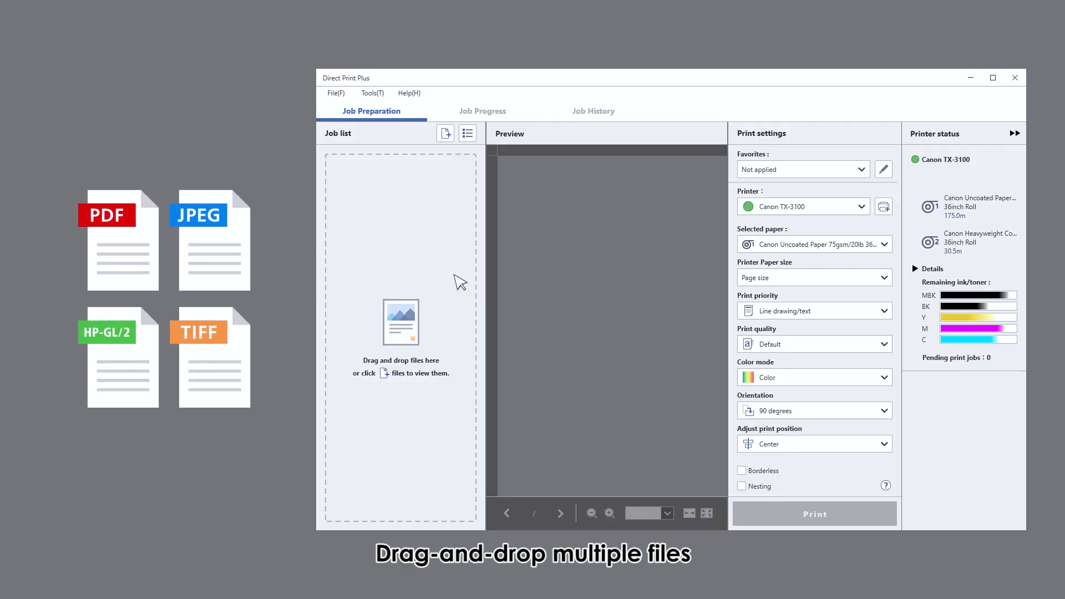
Add the four Project 3302 PDF, JPEG, HP-GL/2 and TIFF files as jobs, maximized, showing job progress.
{"action": "left_click_drag", "start_coordinate": [32, 154], "coordinate": [285, 430]}
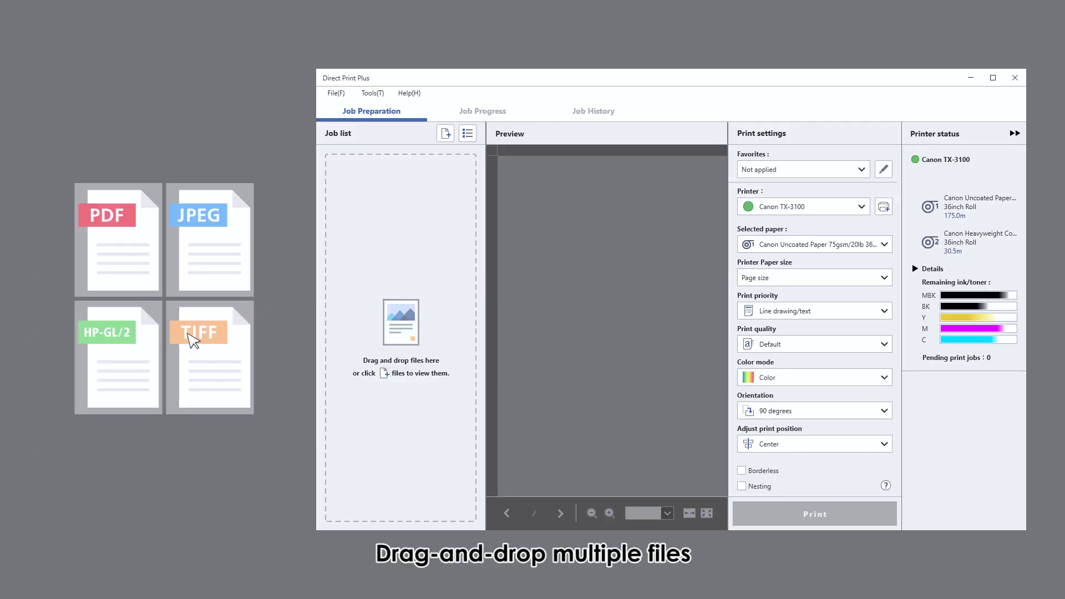
{"action": "left_click_drag", "start_coordinate": [162, 306], "coordinate": [395, 306]}
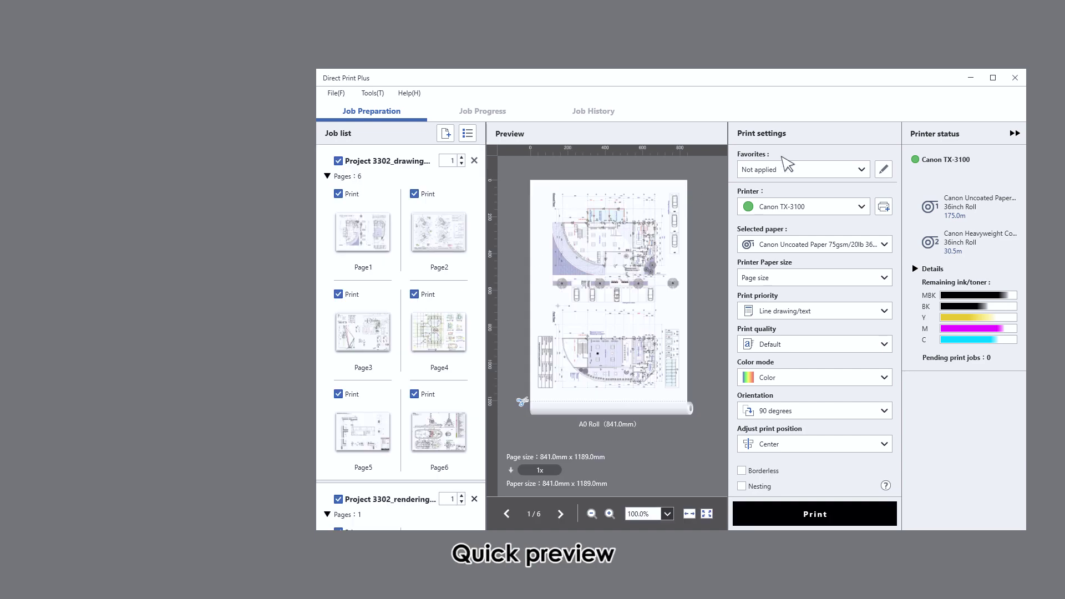
{"action": "left_click", "coordinate": [993, 77]}
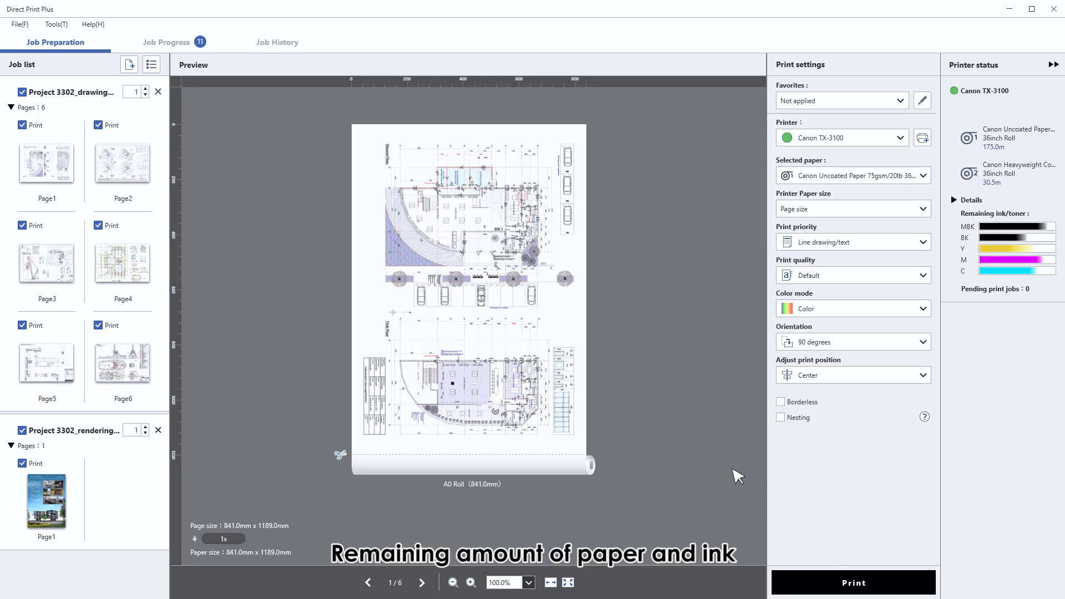
{"action": "left_click", "coordinate": [163, 46]}
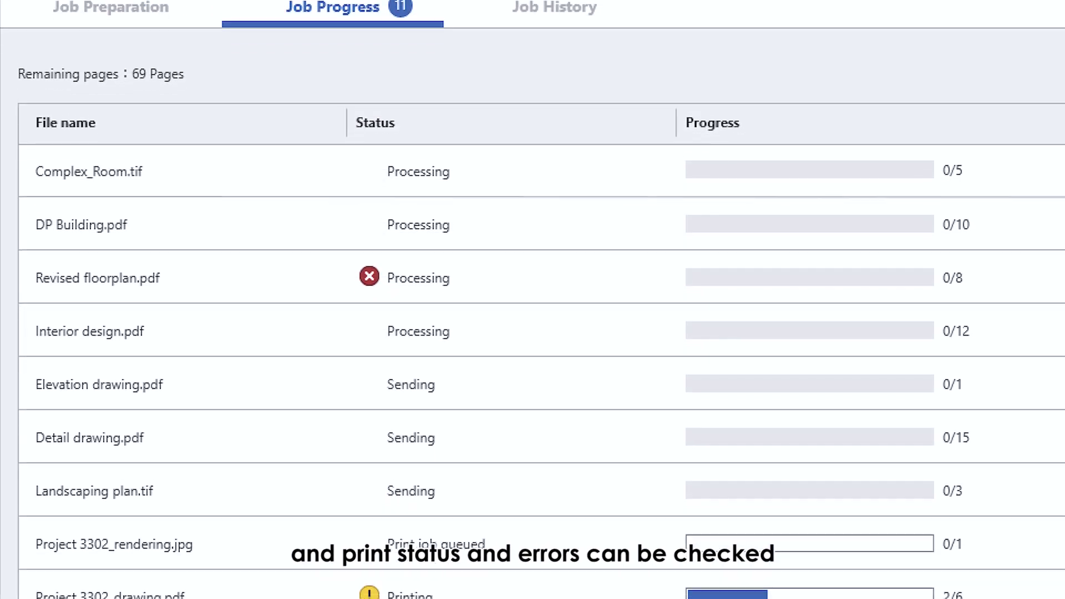